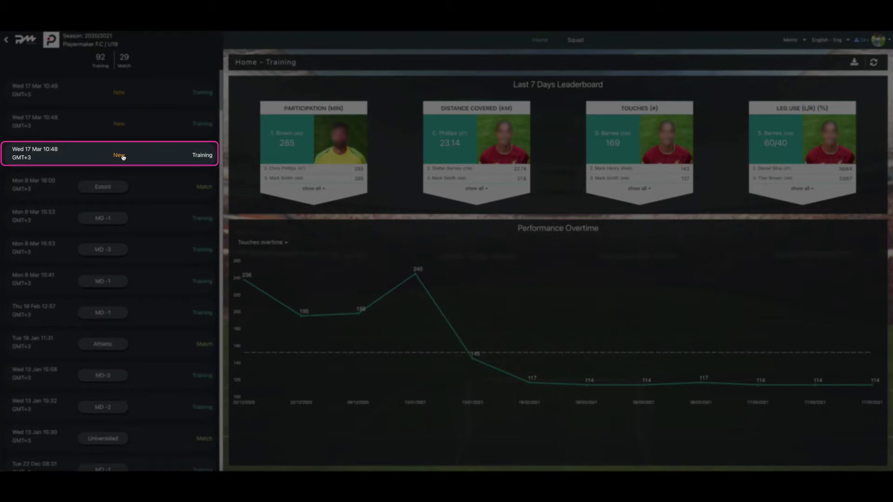
# Step: Open the third new Wed 17 Mar 10:48 training session and confirm its time range as 10:46:41 to 12:24:24
pyautogui.click(123, 157)
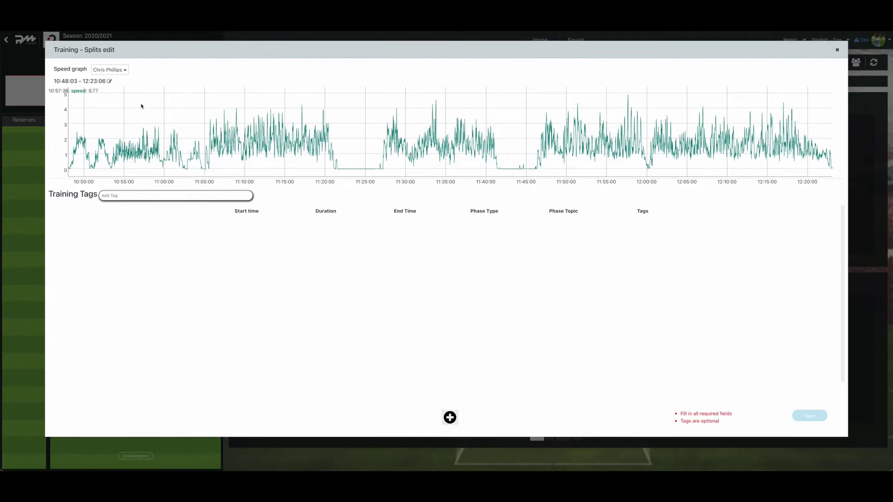
pyautogui.click(109, 83)
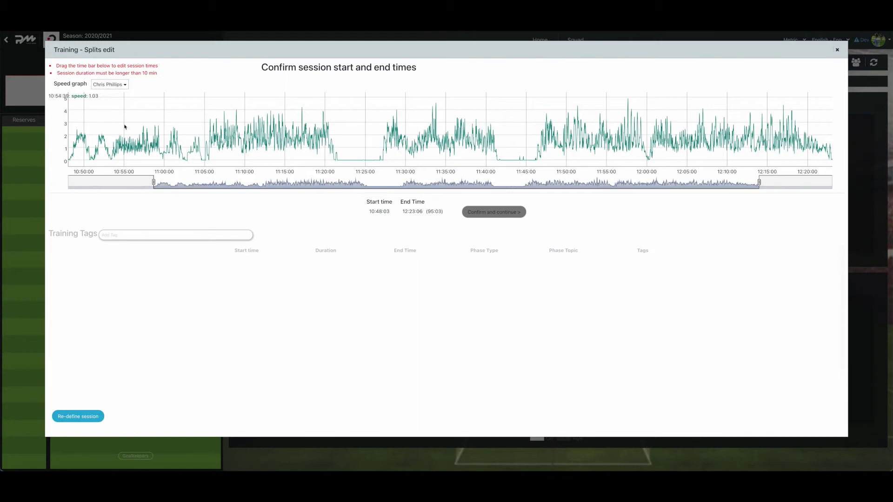
pyautogui.moveTo(154, 182); pyautogui.dragTo(144, 182)
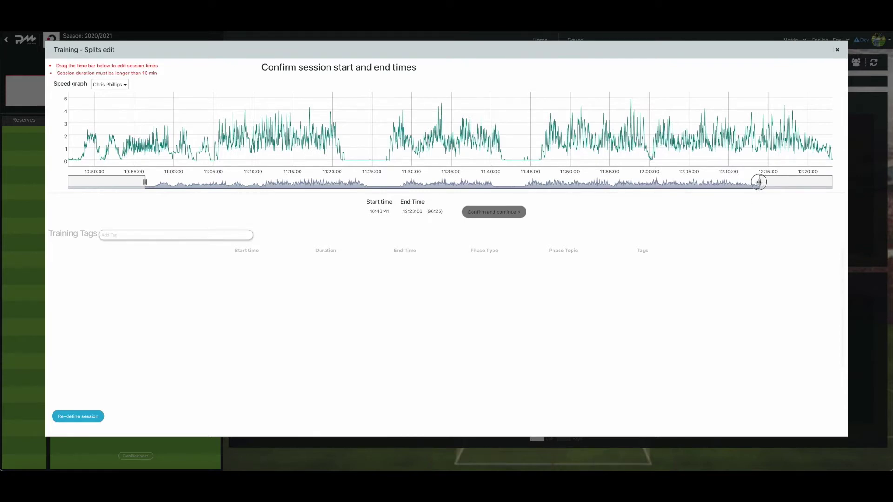
pyautogui.moveTo(759, 182); pyautogui.dragTo(767, 182)
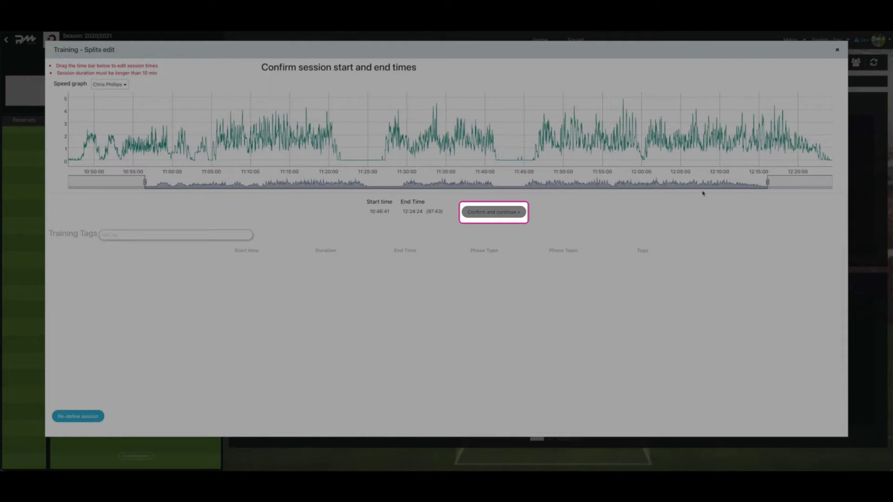
pyautogui.click(502, 218)
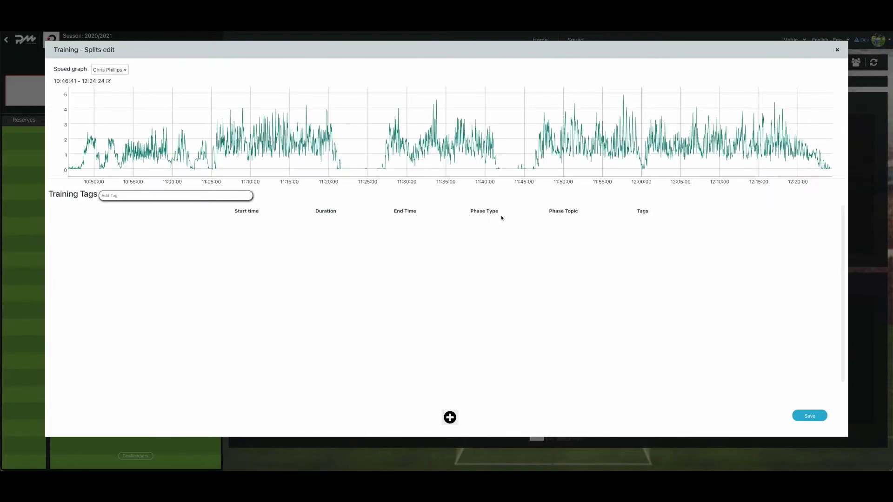
# Step: Add the training tag MD -1 to the session
pyautogui.click(117, 195)
pyautogui.write('MD')
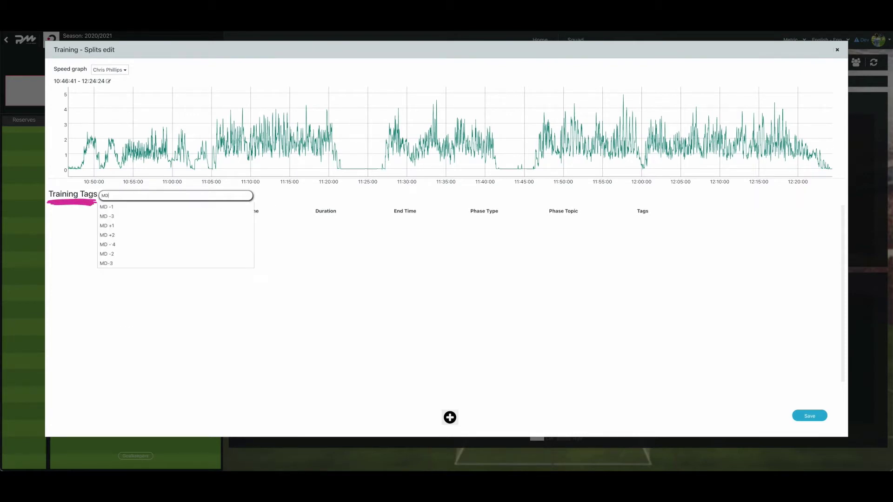
pyautogui.write(' -1')
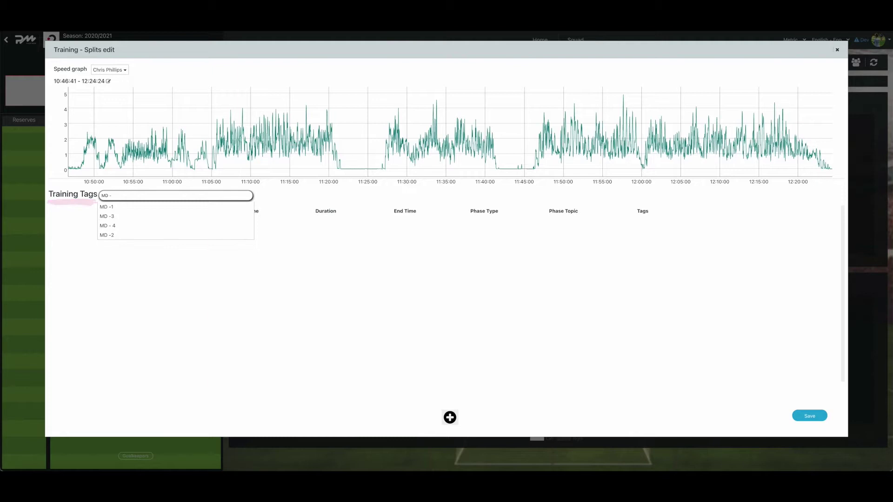
pyautogui.click(125, 201)
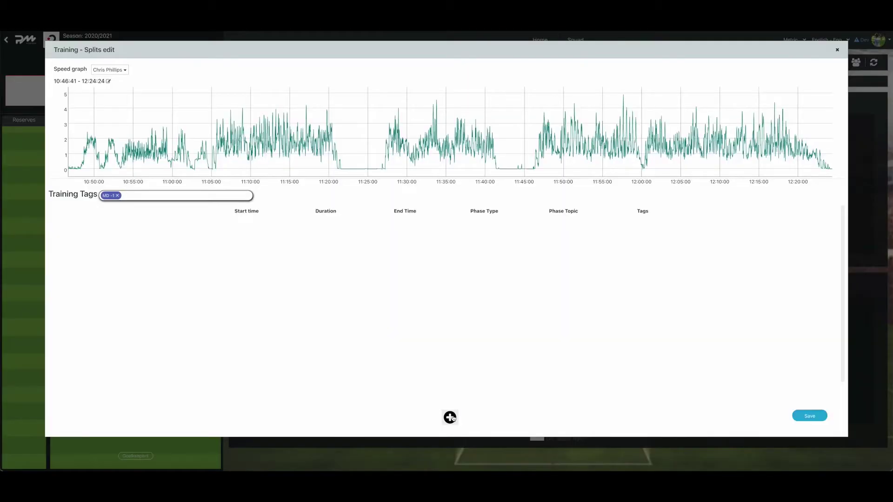
# Step: Add a first phase to the session running from 10:48:09 to 11:03:06
pyautogui.click(450, 417)
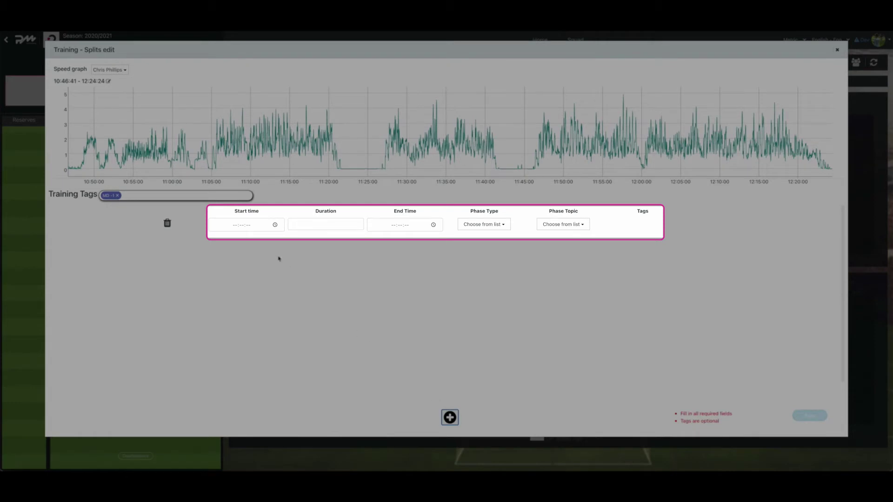
pyautogui.click(233, 225)
pyautogui.write('10:48:00')
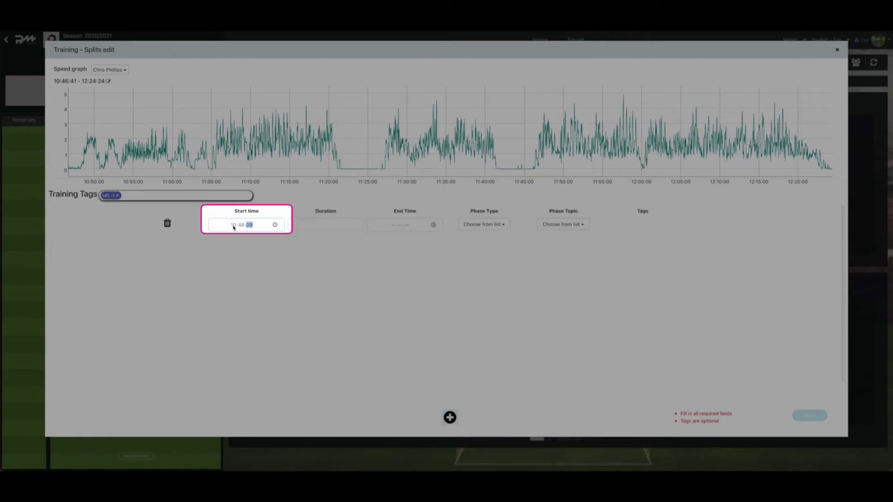
pyautogui.press('Tab')
pyautogui.write('11:03:06')
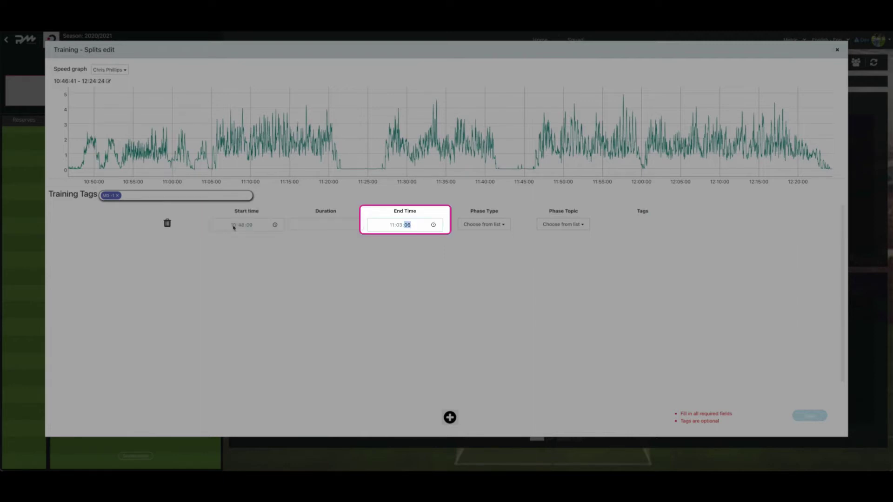
pyautogui.press('Tab')
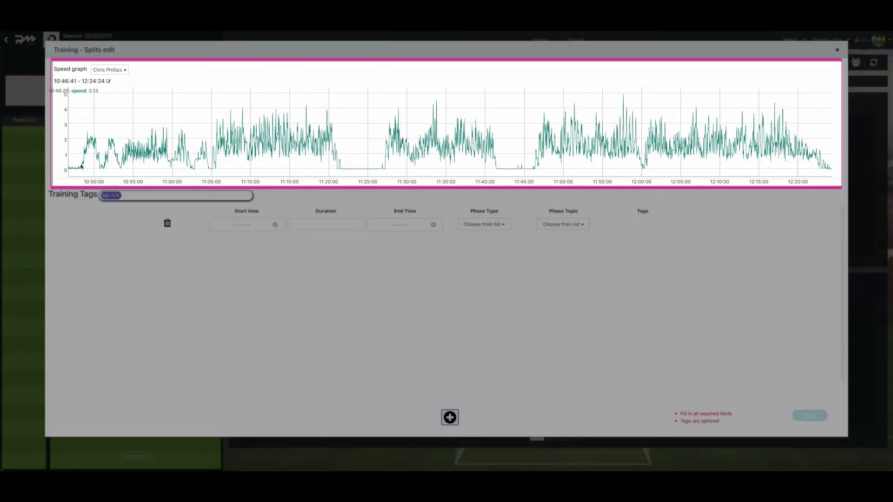
pyautogui.click(81, 168)
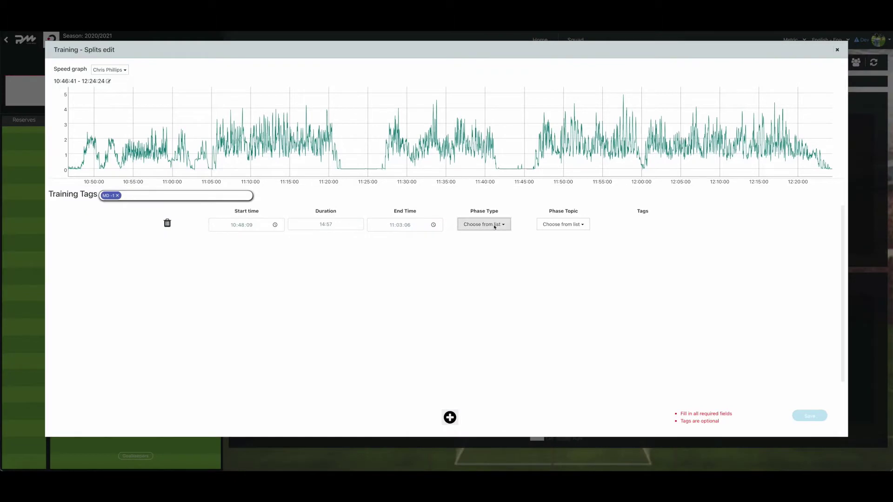
# Step: Set the first phase's type to Only Physical and its topic to Physical Preparation
pyautogui.click(503, 225)
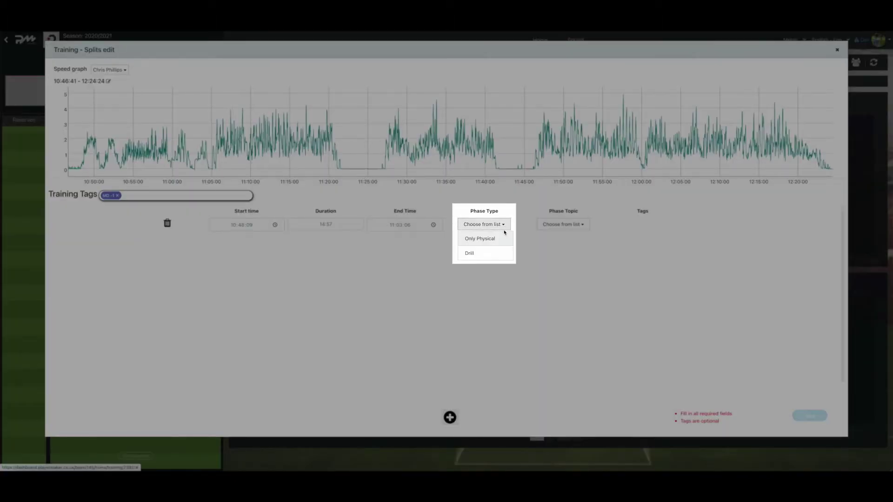
pyautogui.click(501, 242)
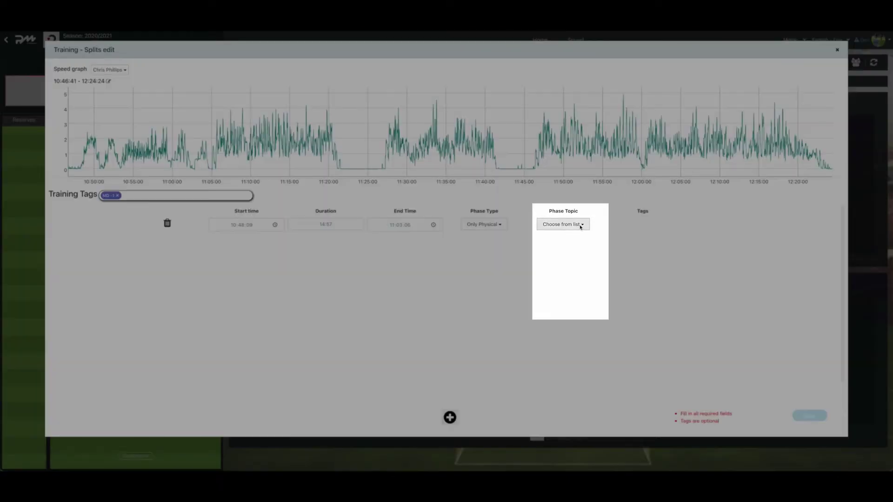
pyautogui.click(583, 226)
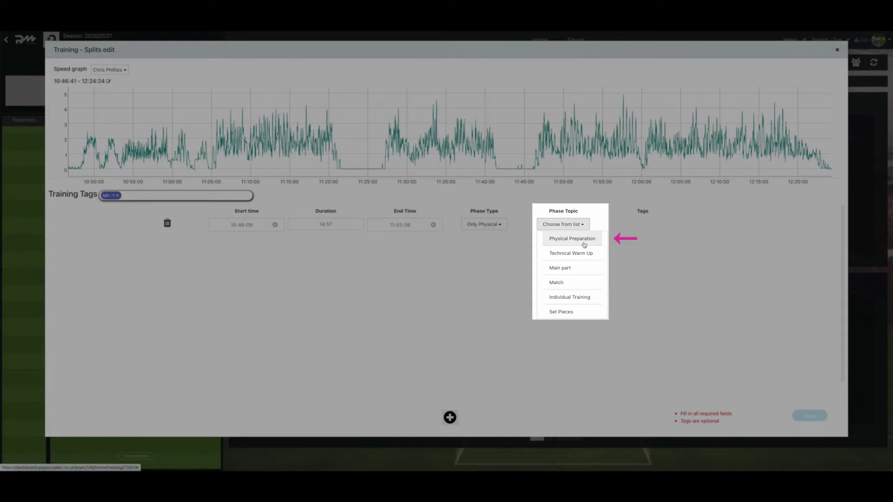
pyautogui.click(584, 243)
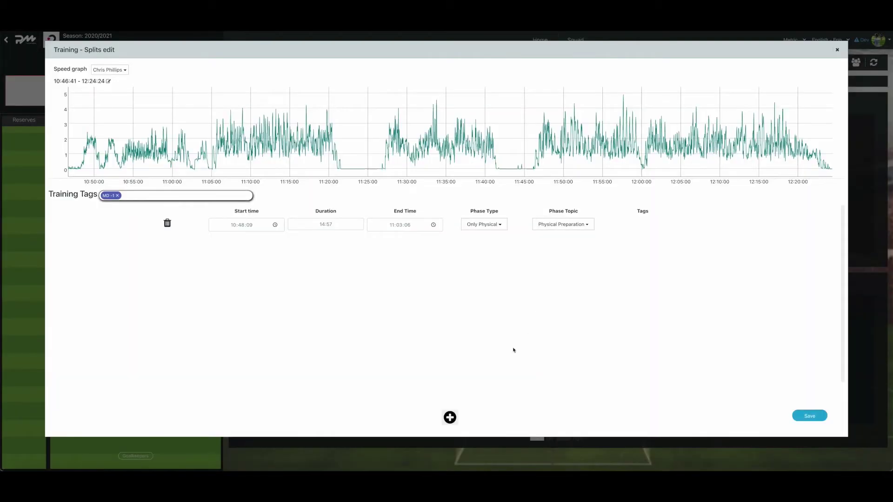
# Step: Add a second phase from 11:04:53 to 11:21:15 with phase type Drill and topic Unopposed
pyautogui.click(448, 418)
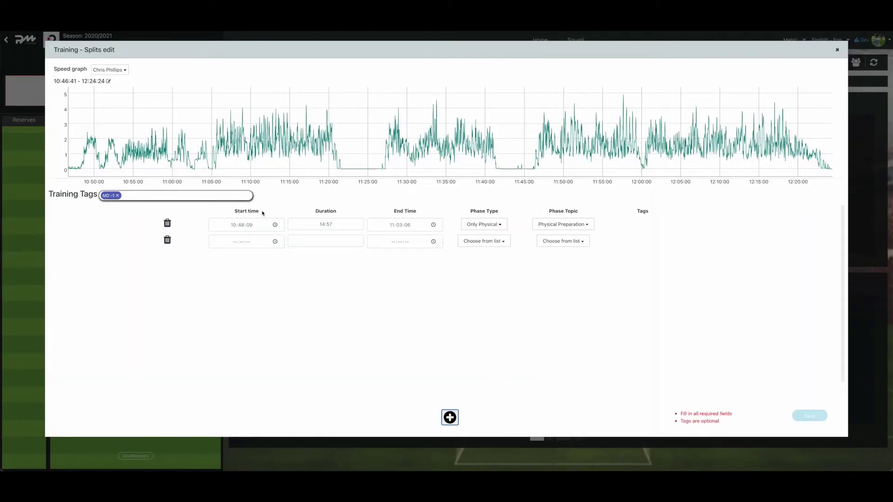
pyautogui.click(210, 169)
pyautogui.click(339, 168)
pyautogui.click(506, 242)
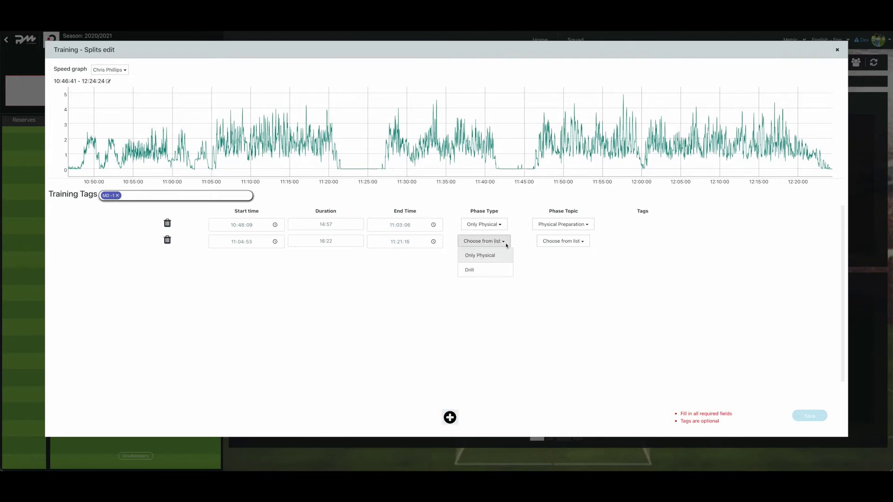
pyautogui.click(503, 271)
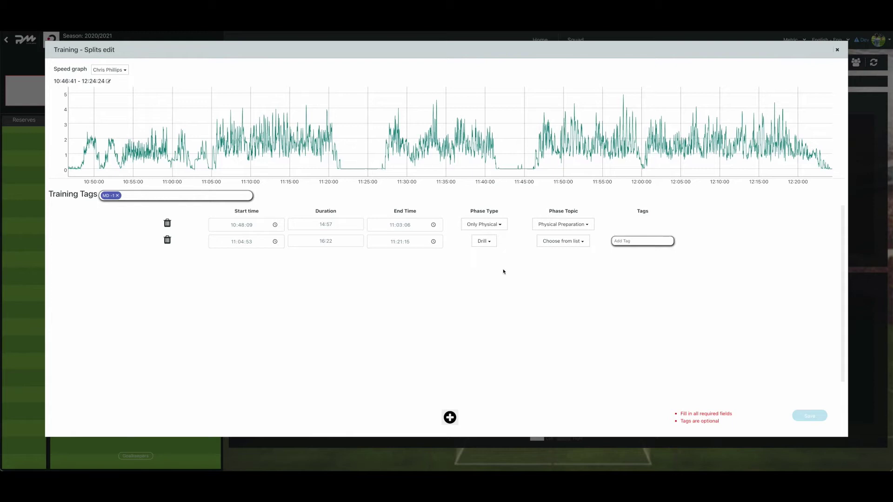
pyautogui.click(583, 242)
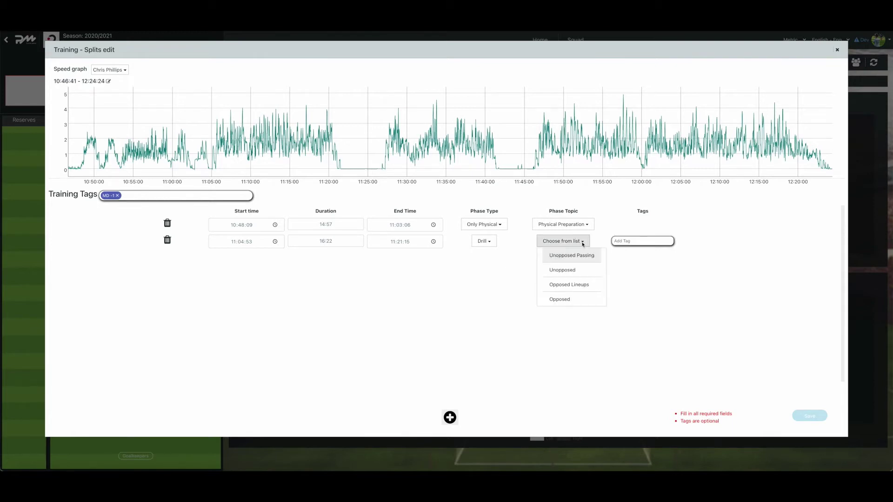
pyautogui.click(581, 271)
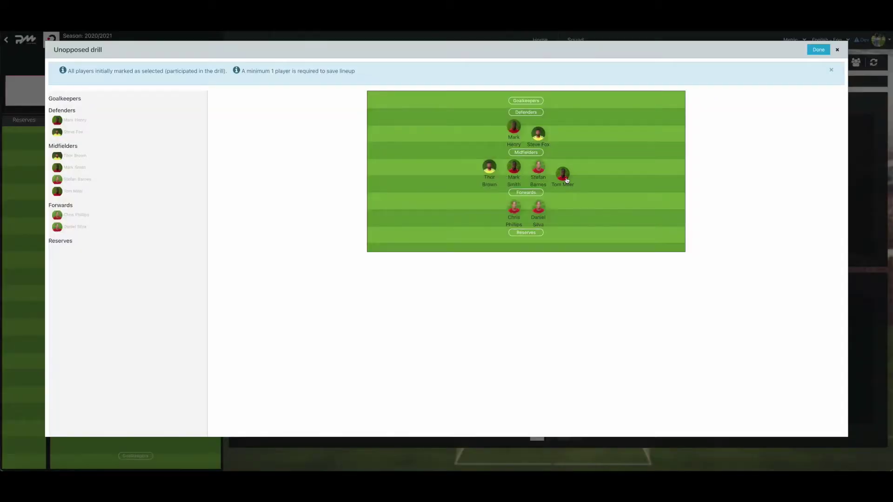
# Step: Take one midfielder out of the Unopposed drill lineup, put the player back in, and confirm the lineup
pyautogui.click(567, 180)
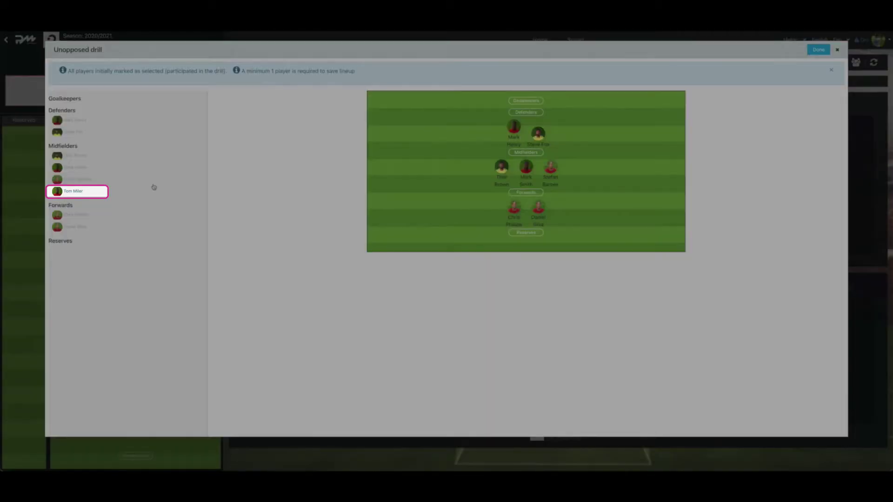
pyautogui.click(81, 192)
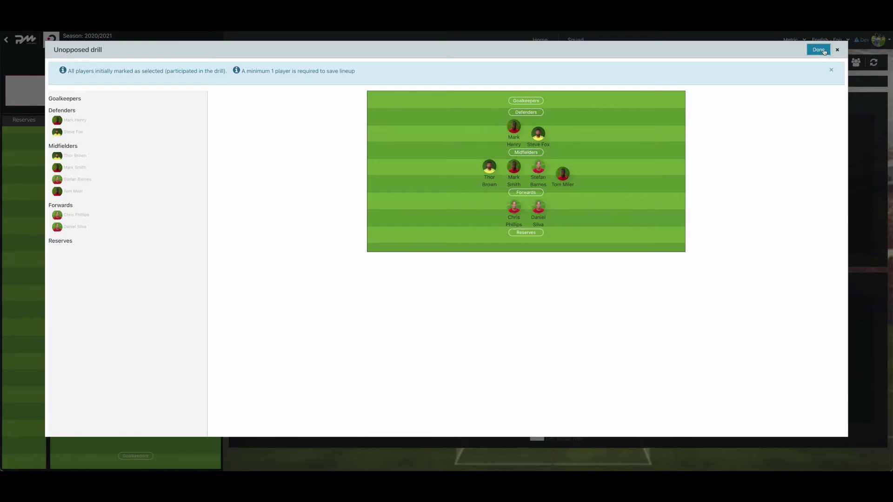
pyautogui.click(819, 49)
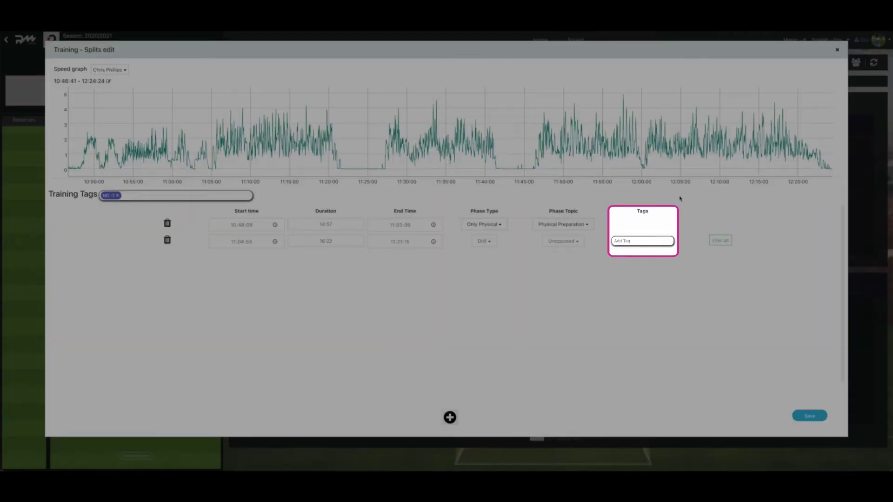
# Step: Tag the Unopposed drill phase with Ball Mastery
pyautogui.click(631, 239)
pyautogui.write('Ball Mastery')
pyautogui.press('Return')
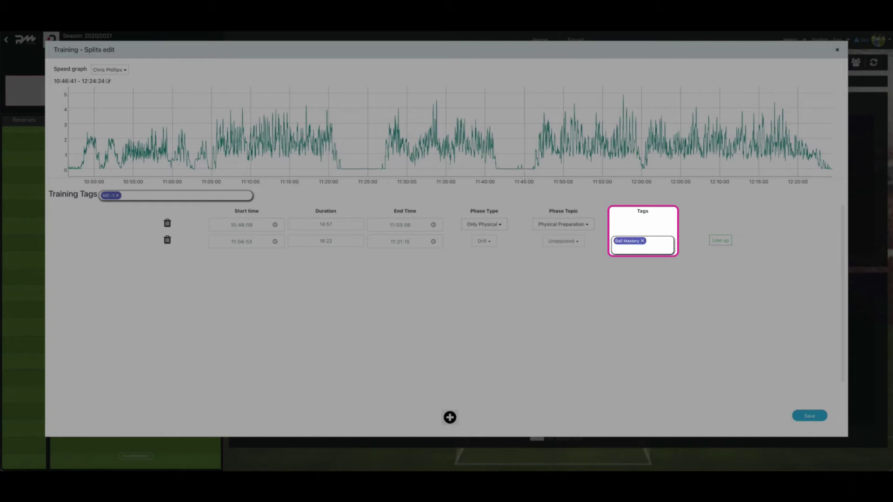
pyautogui.click(575, 291)
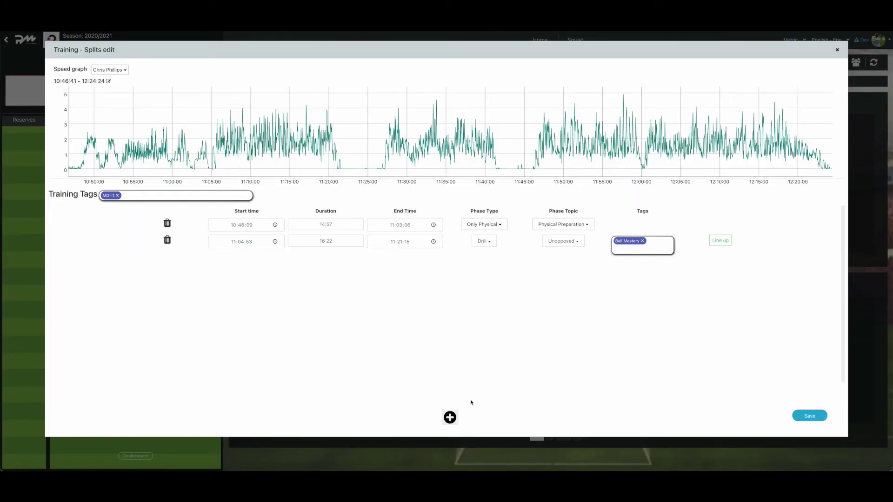
# Step: Add a third phase from 11:26:57 to 11:41:27 with phase type Drill and topic Unopposed Passing
pyautogui.click(450, 418)
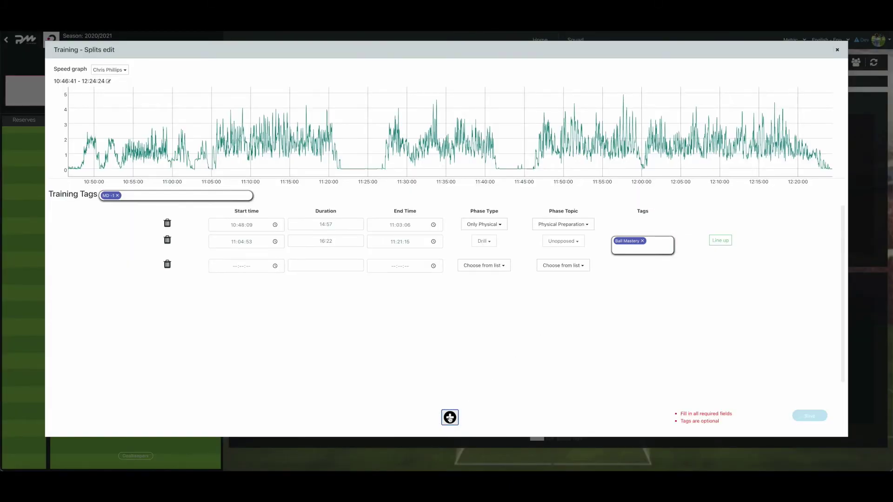
pyautogui.click(384, 170)
pyautogui.click(497, 170)
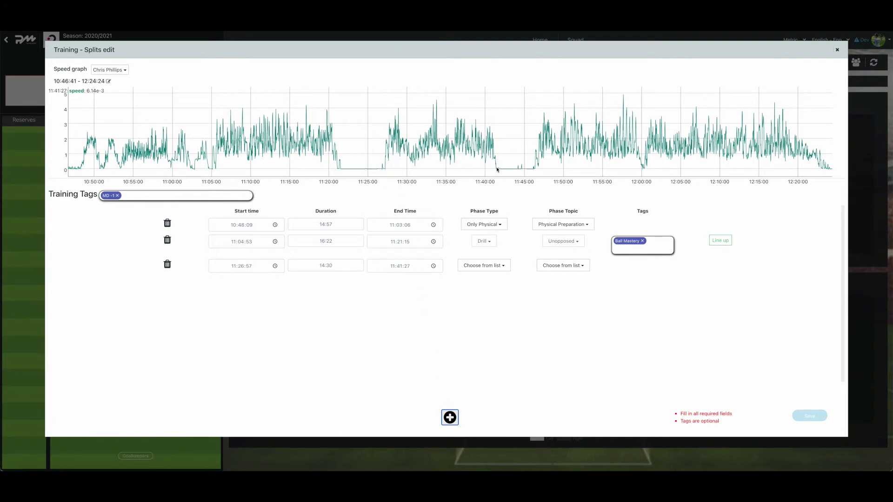
pyautogui.click(501, 266)
pyautogui.click(503, 294)
pyautogui.click(577, 266)
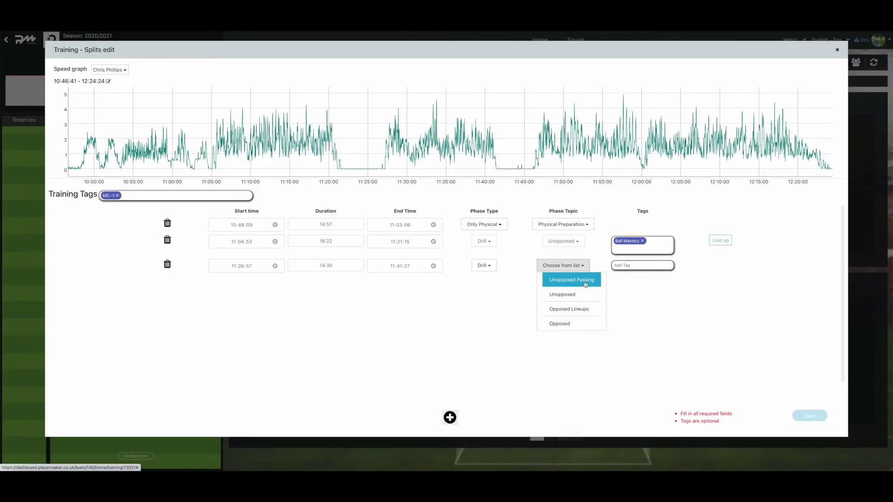
pyautogui.click(585, 284)
# Step: Tag the Unopposed Passing drill phase with Diamond Passing
pyautogui.click(642, 266)
pyautogui.write('Diamond P')
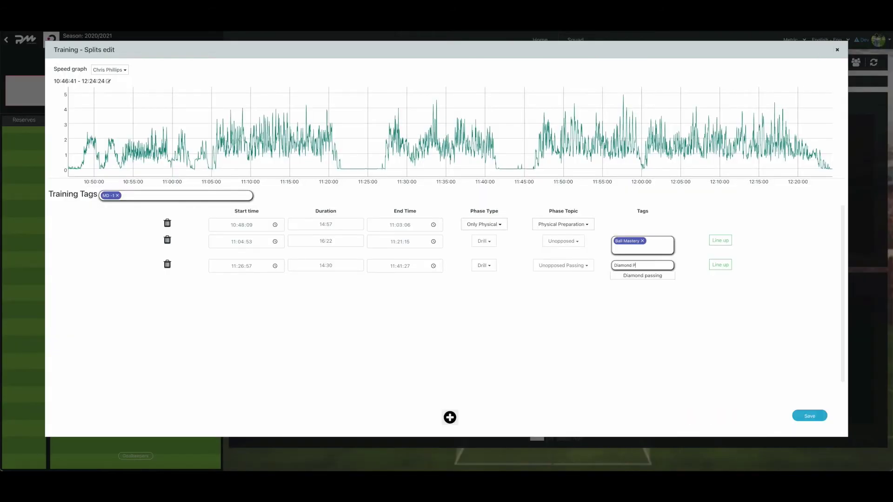
pyautogui.press('Return')
# Step: Add a fourth phase from 11:46:35 to 11:59:31 as an Opposed Drill and confirm its lineup with all players
pyautogui.click(450, 417)
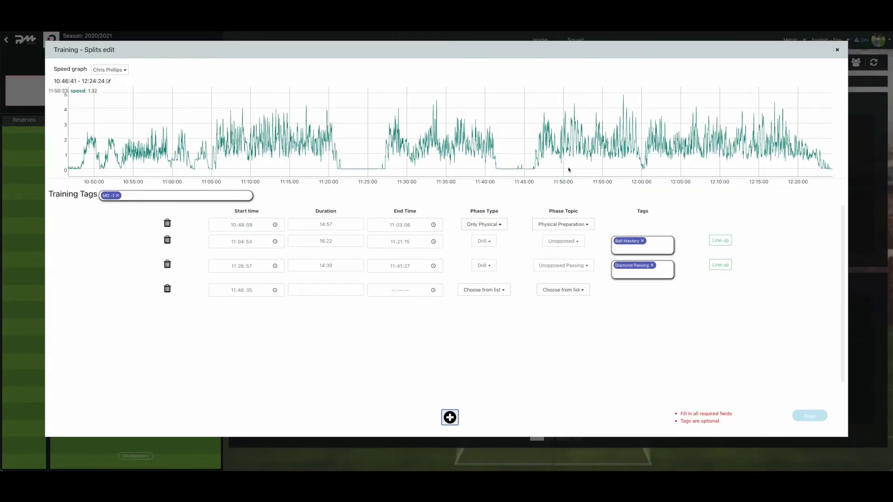
pyautogui.click(484, 290)
pyautogui.click(465, 317)
pyautogui.click(563, 290)
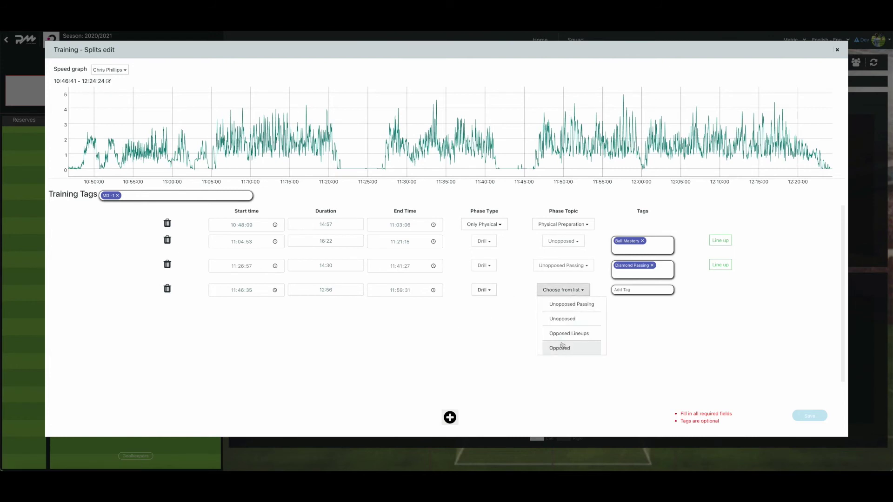
pyautogui.click(562, 347)
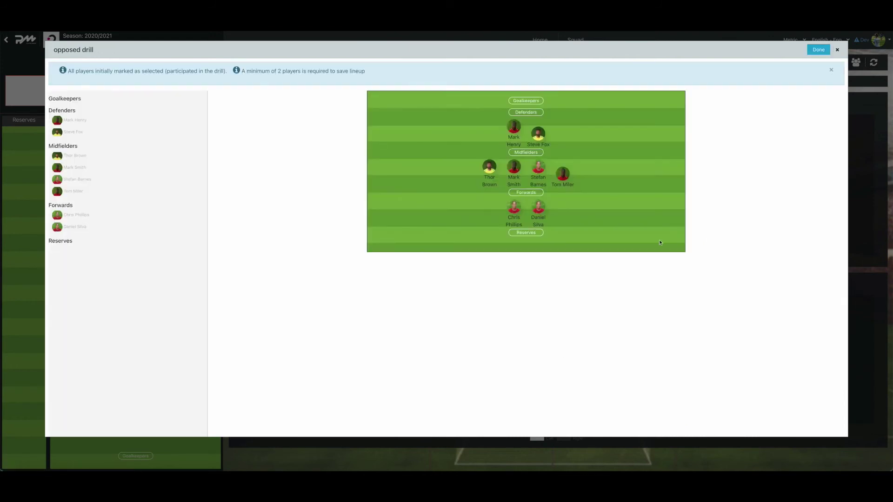
pyautogui.click(819, 50)
# Step: Tag the Opposed drill phase with Possession
pyautogui.write('Possession')
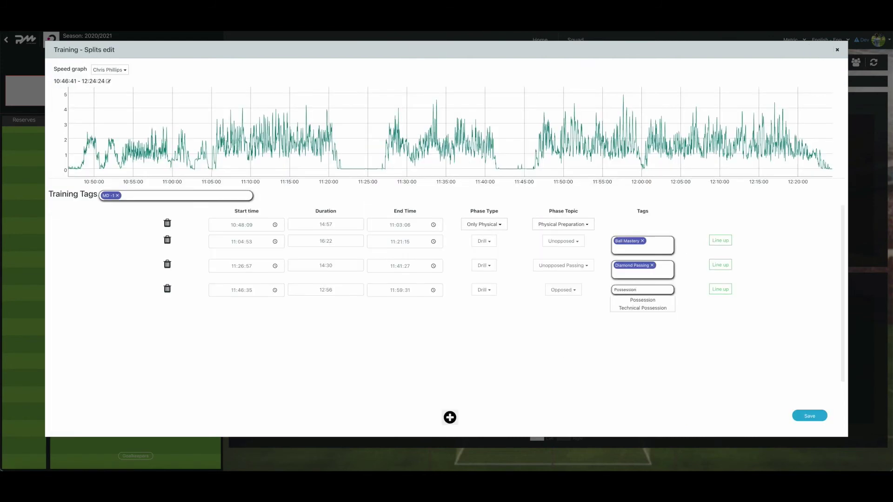
pyautogui.press('Return')
# Step: Add a fifth phase from 12:00:40 to 12:23:52 with phase type Drill and topic Opposed Lineups
pyautogui.click(450, 417)
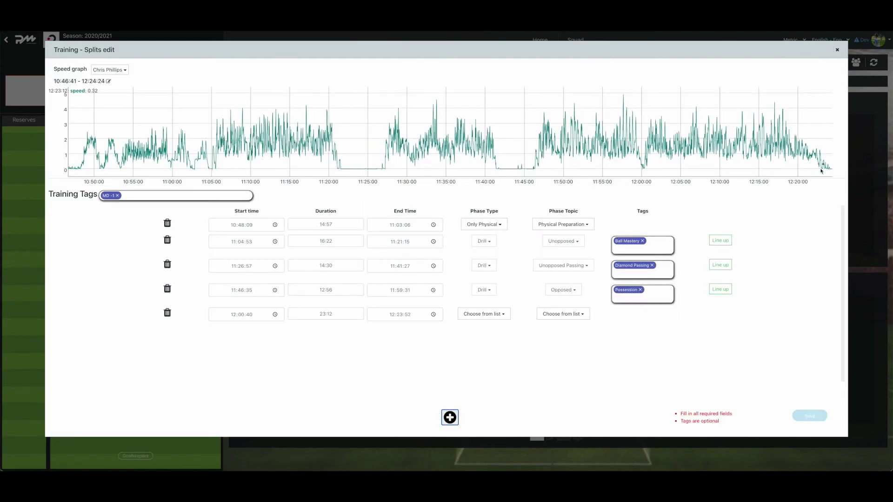
pyautogui.click(484, 314)
pyautogui.click(503, 345)
pyautogui.click(564, 314)
pyautogui.click(581, 362)
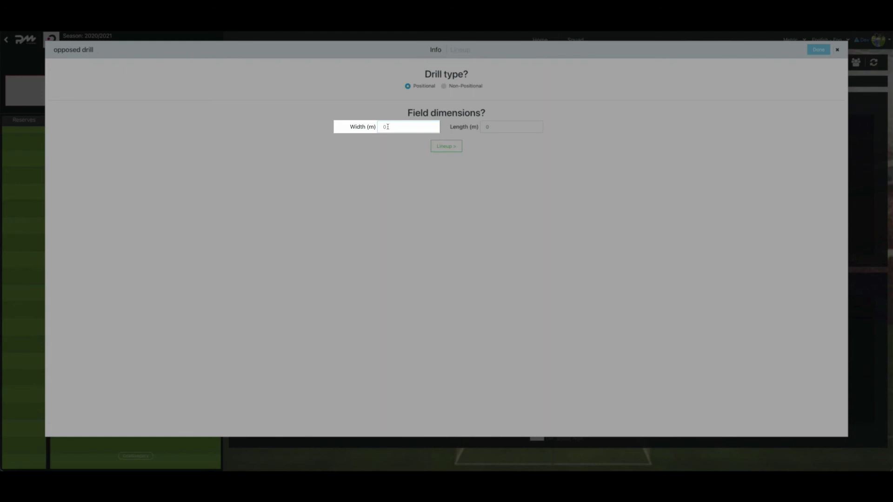
# Step: Set the positional drill's field dimensions to 30 m wide and 40 m long, and proceed to its lineup
pyautogui.click(387, 126)
pyautogui.write('30')
pyautogui.press('Tab')
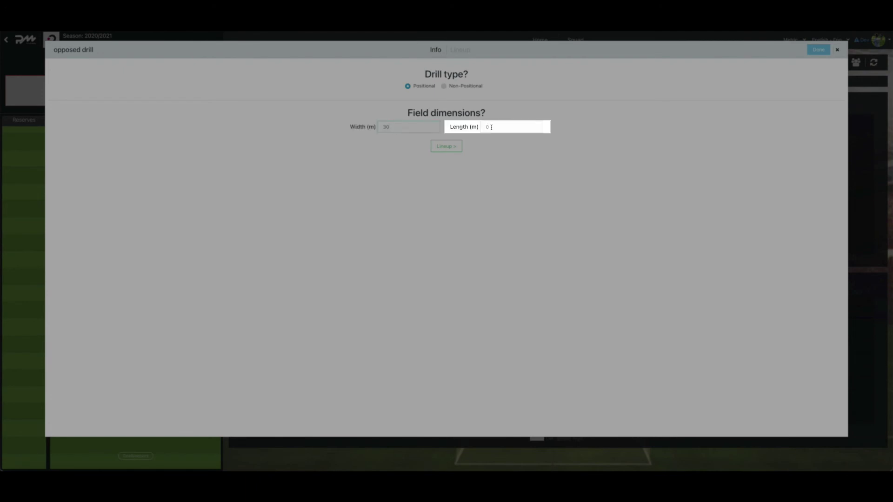
pyautogui.moveTo(491, 127); pyautogui.dragTo(478, 127)
pyautogui.write('40')
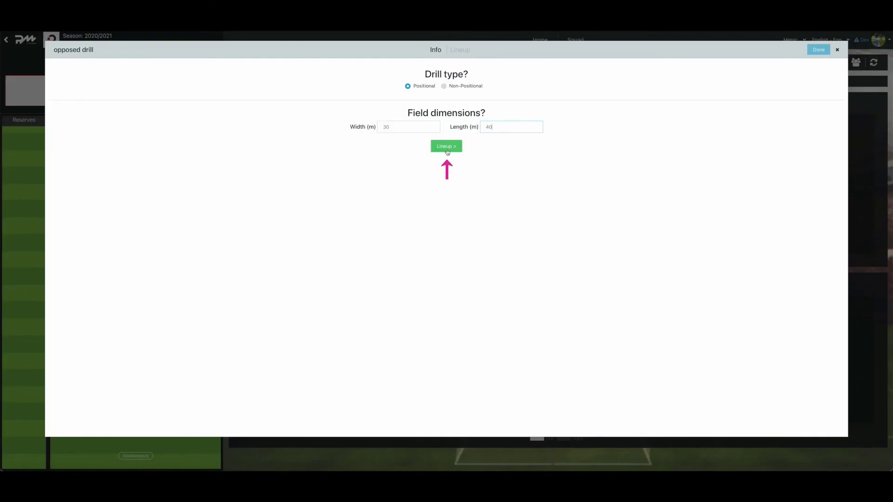
pyautogui.click(447, 147)
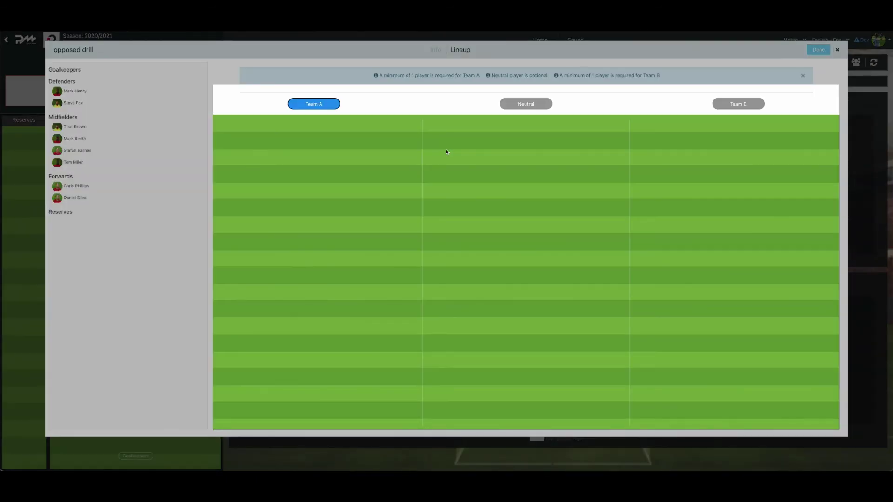
# Step: Assign the first defender, the first two midfielders and the first forward to Team A
pyautogui.click(83, 92)
pyautogui.click(84, 131)
pyautogui.click(82, 139)
pyautogui.click(80, 187)
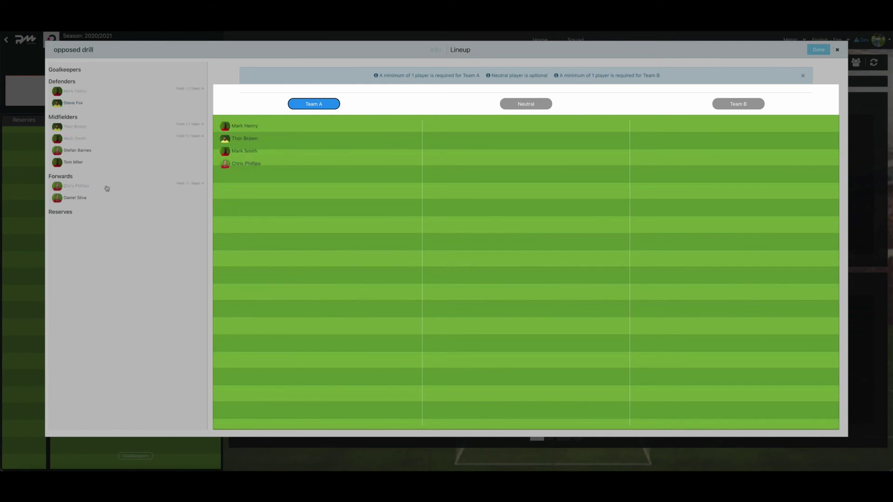
# Step: Assign the remaining defender, two midfielders and forward to Team B, and confirm the lineup without neutral players
pyautogui.click(742, 104)
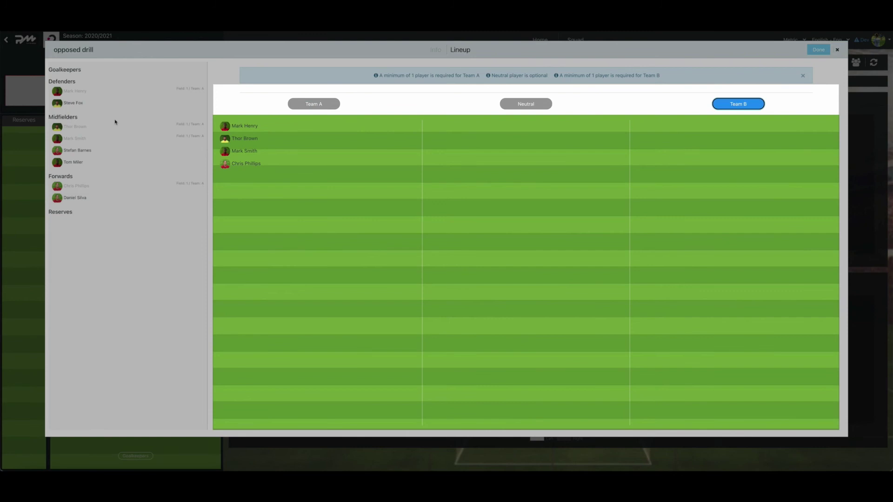
pyautogui.click(74, 103)
pyautogui.click(77, 150)
pyautogui.click(74, 163)
pyautogui.click(77, 198)
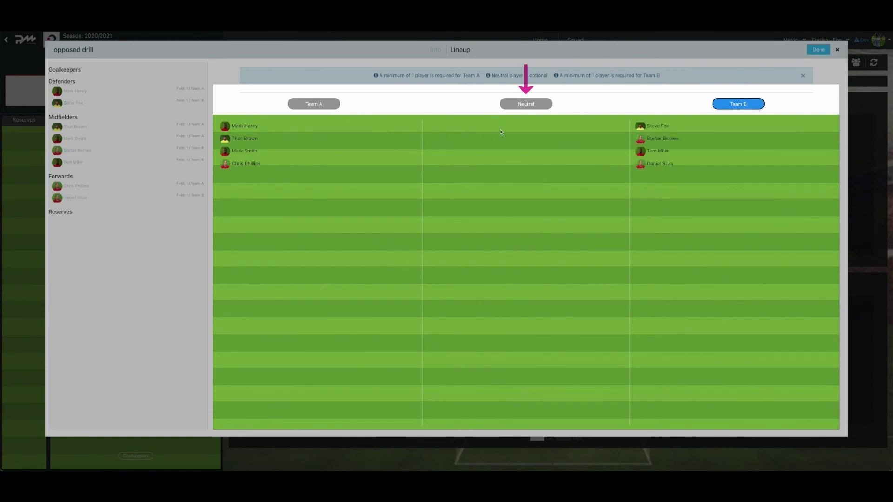
pyautogui.click(549, 104)
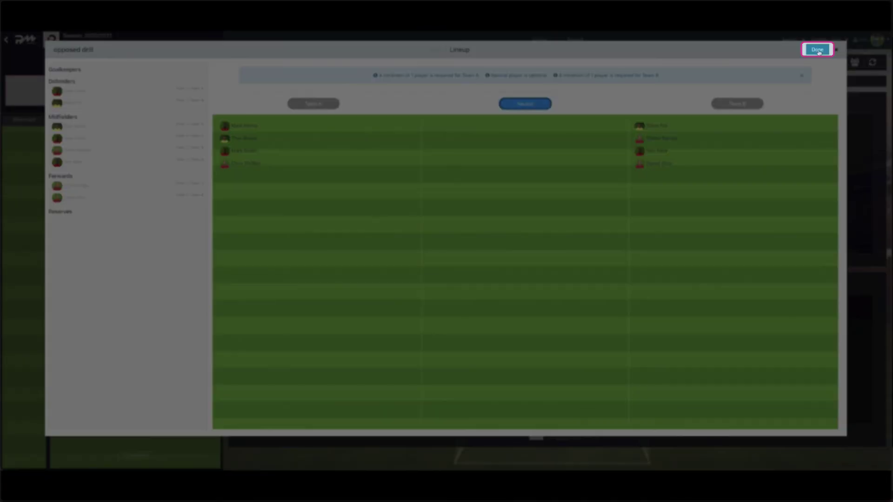
pyautogui.click(818, 50)
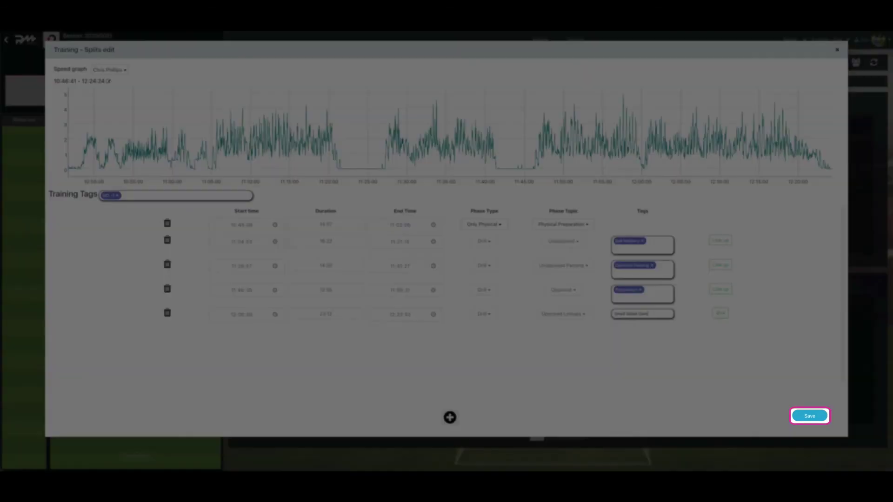
# Step: Tag the Opposed Lineups drill phase with Small Sided Game and save the training splits
pyautogui.press('Return')
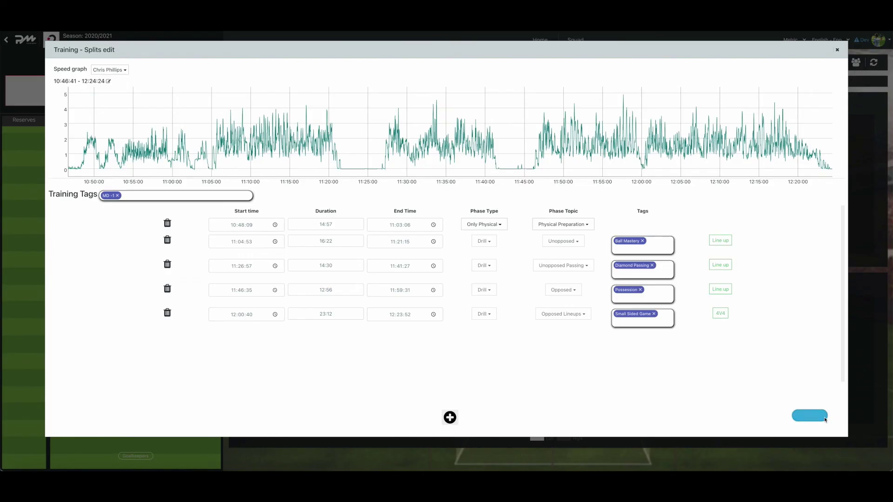
pyautogui.click(825, 419)
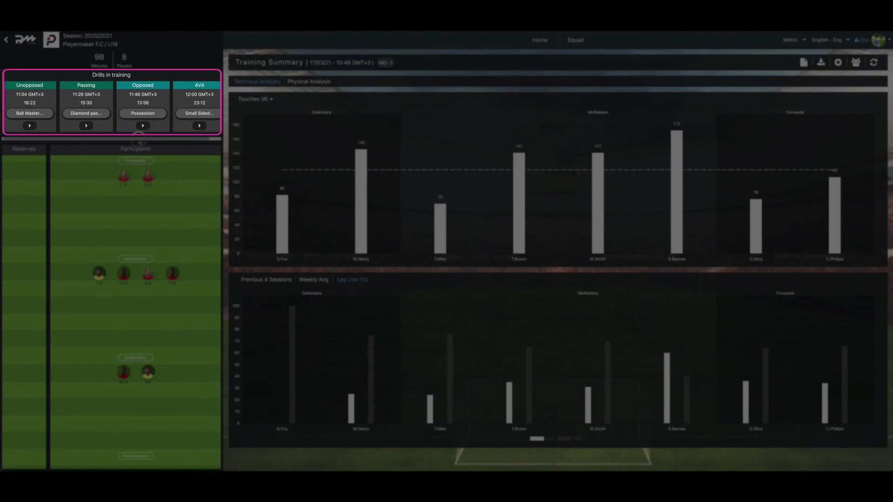
# Step: Open the analysis of the 4V4 Small Sided Game drill from the training's drill list
pyautogui.hscroll(2, 182, 139)
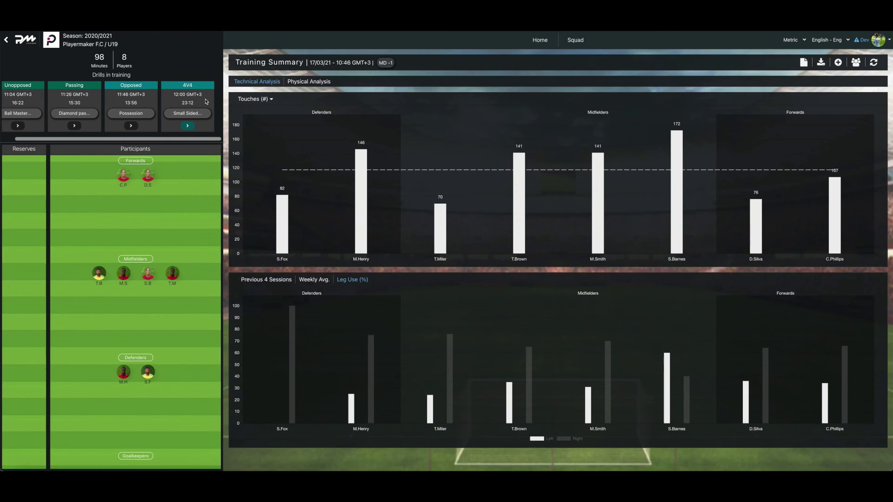
pyautogui.click(206, 99)
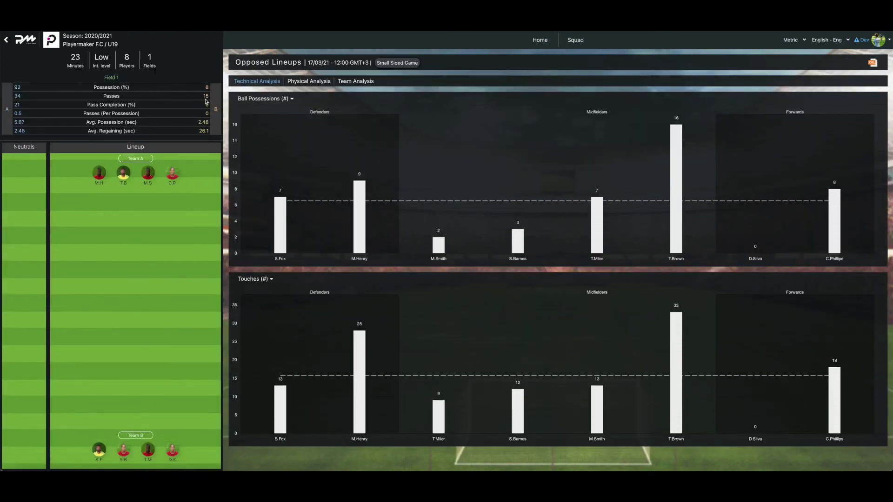